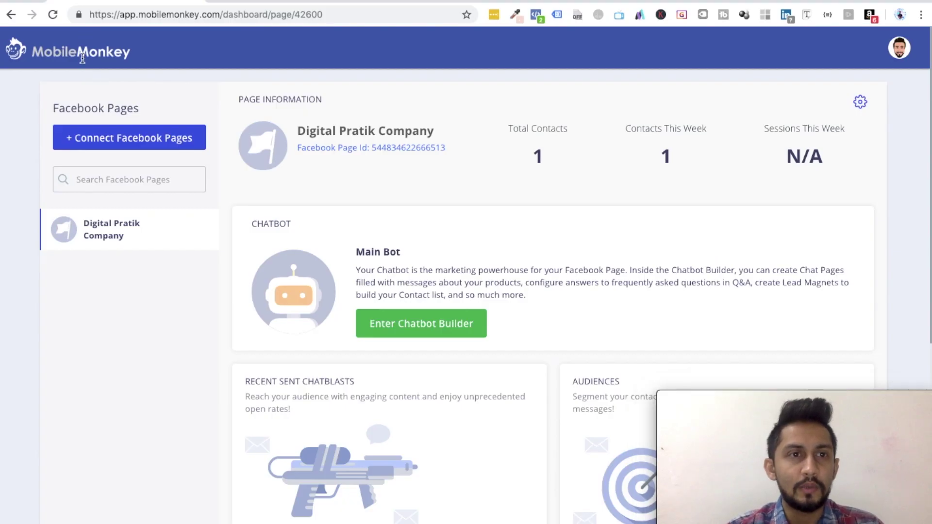
Enter the Main Bot's chatbot builder for the Digital Pratik Company page
left_click(417, 329)
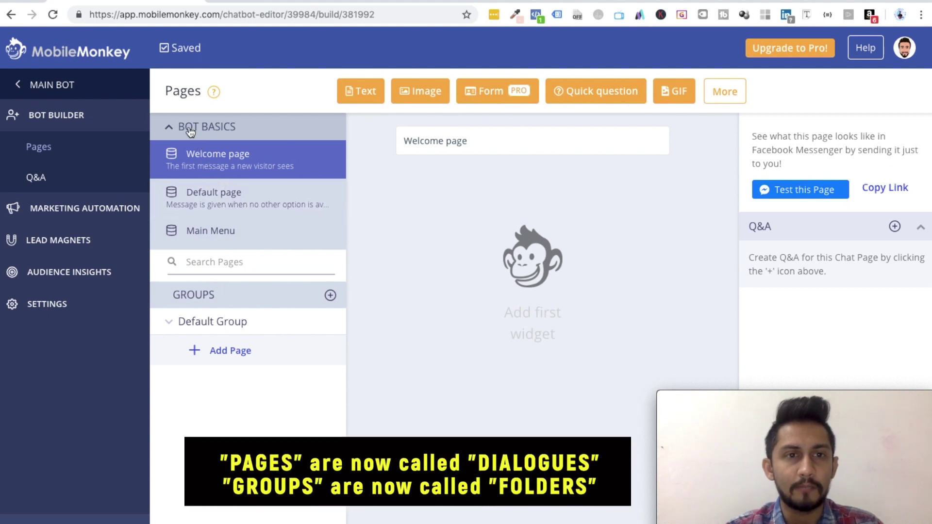
View the Default and Main Menu pages, fold away BOT BASICS, and re-expand Default Group
left_click(210, 194)
left_click(212, 232)
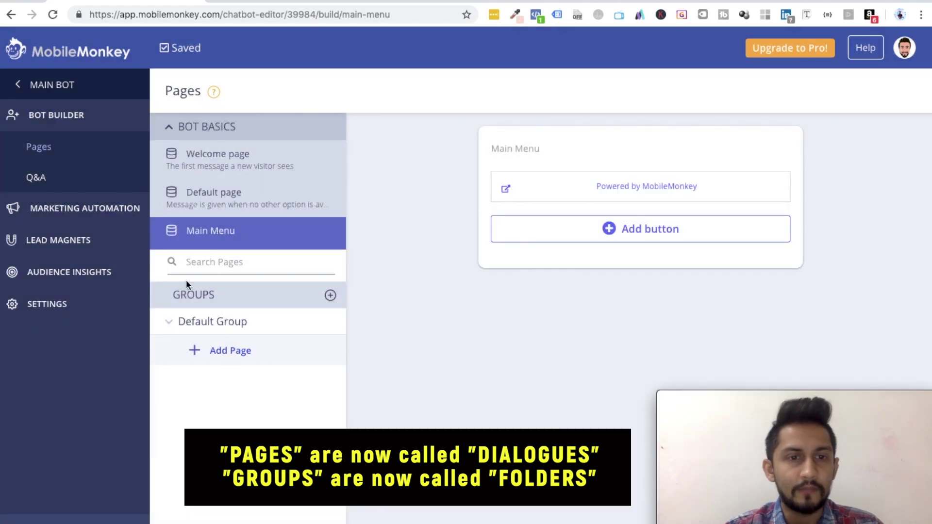
left_click(168, 323)
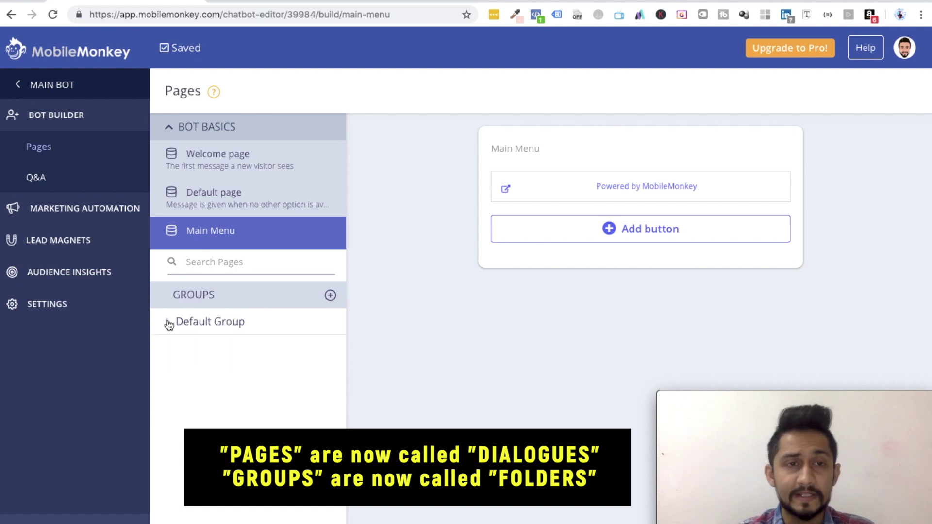
left_click(169, 125)
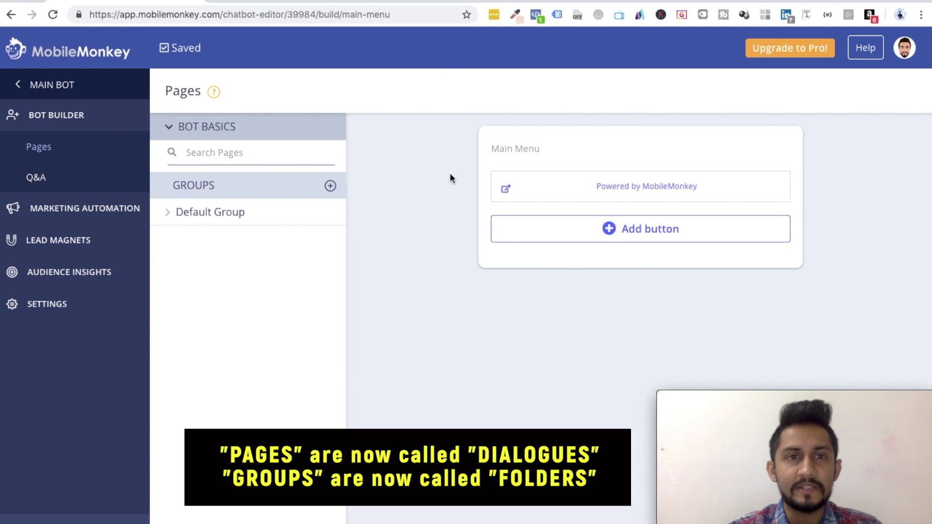
left_click(166, 213)
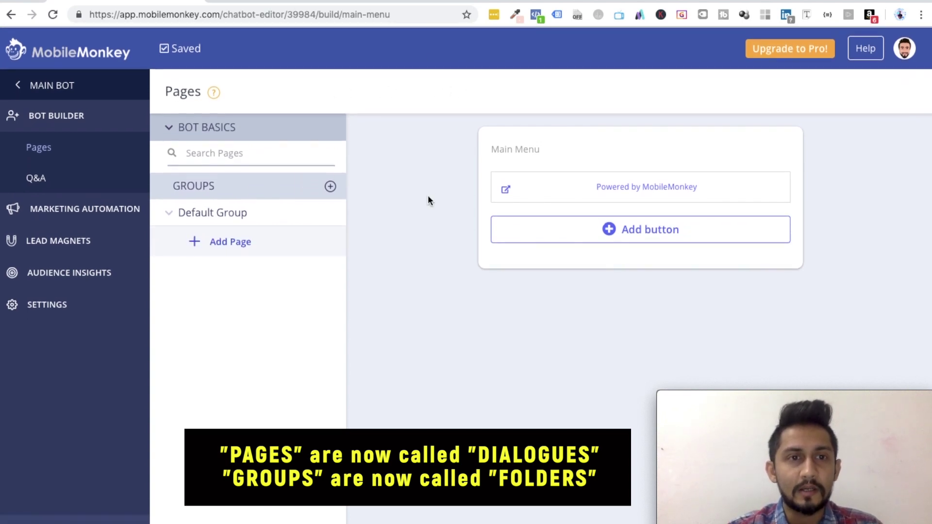
Create a group named 'First Group' and expand it
left_click(331, 188)
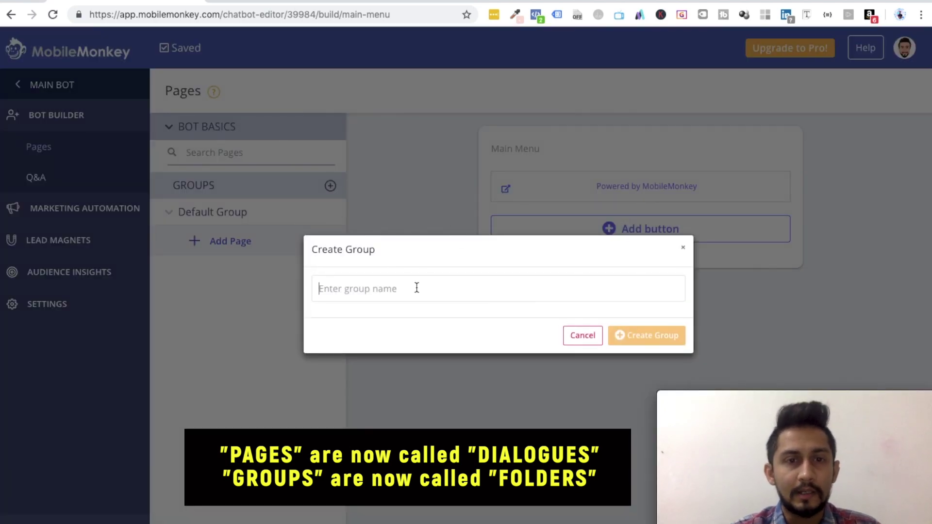
type("First Group")
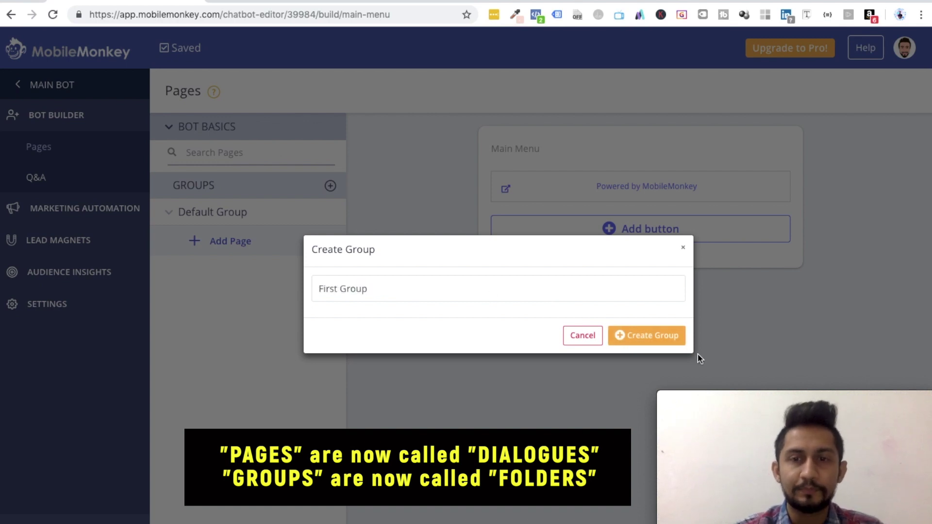
left_click(652, 336)
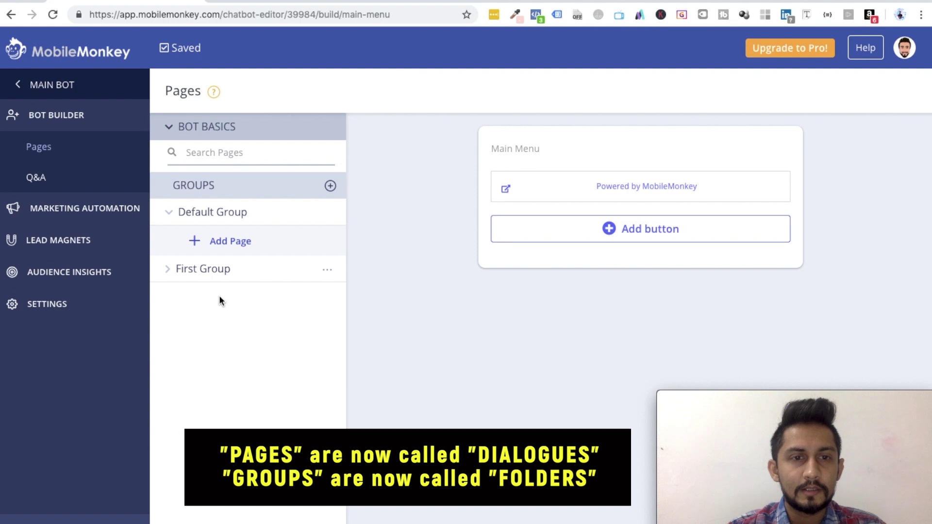
left_click(211, 278)
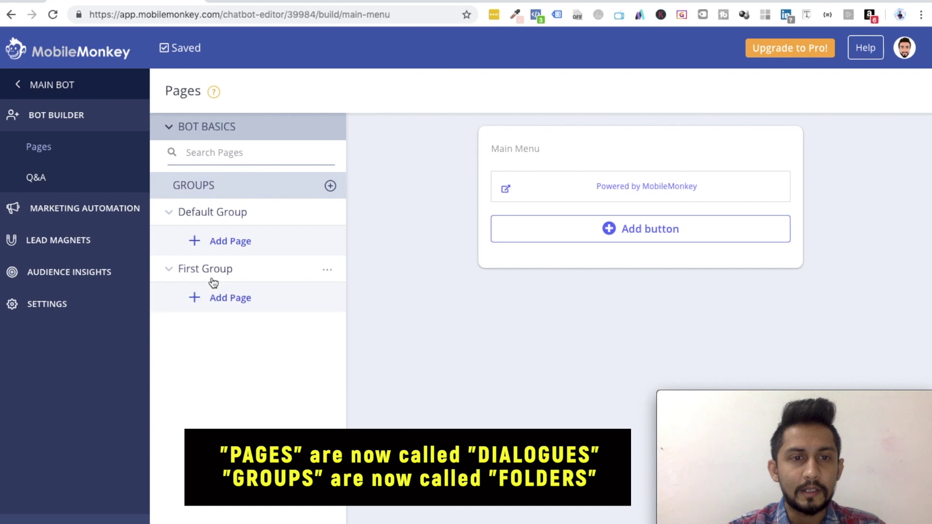
Add a page 'Page 1' under First Group and open it
left_click(240, 299)
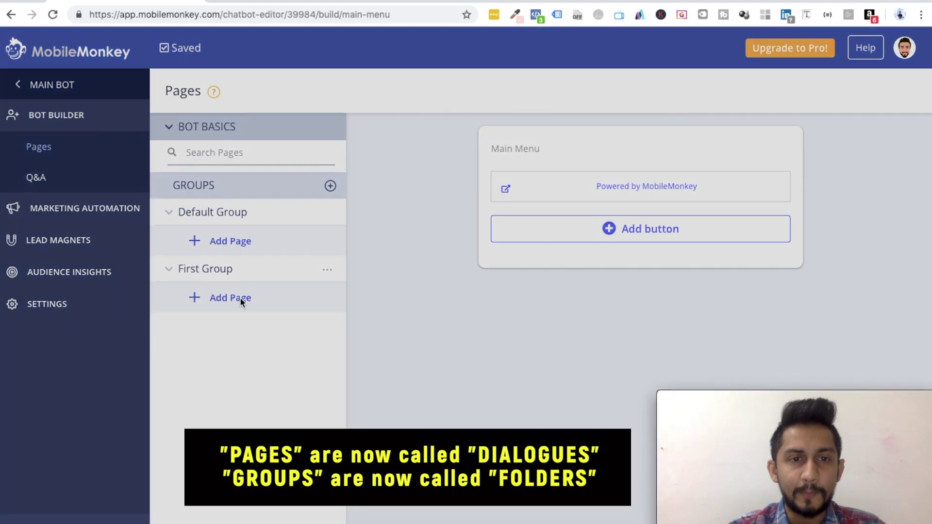
type("Page 1")
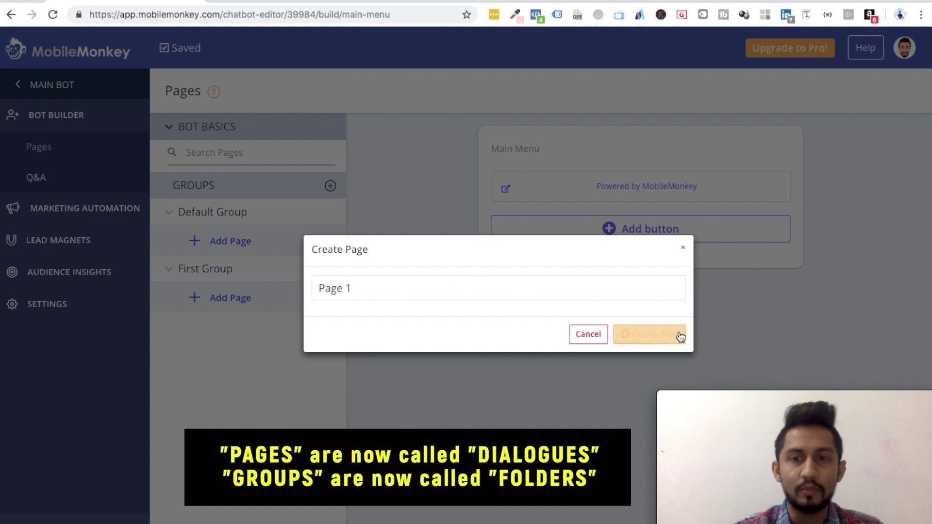
left_click(673, 336)
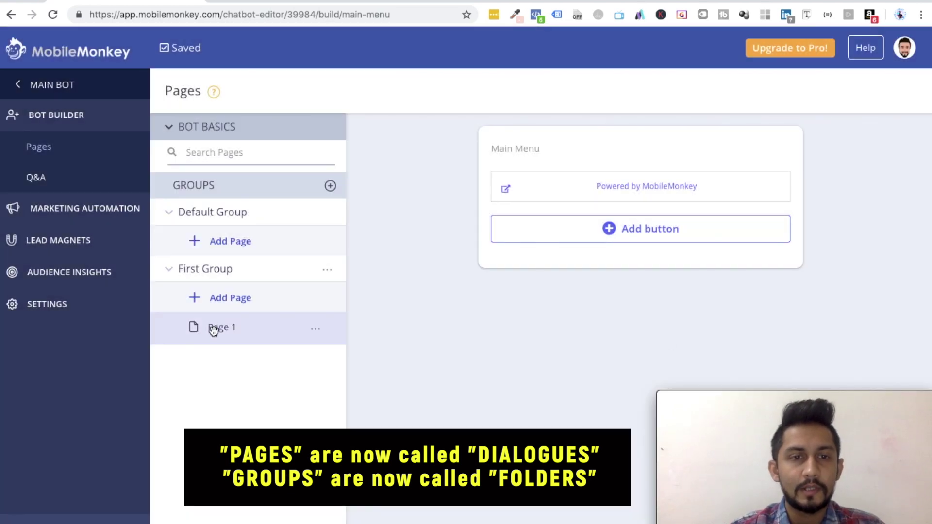
left_click(214, 329)
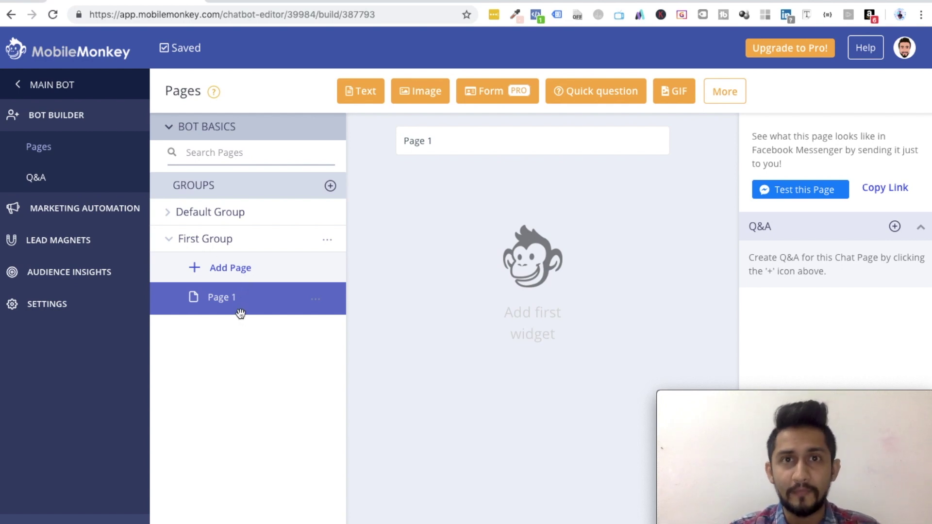
Look through the other bot's Groups list, including Happy New Year, then switch back
key("super+Tab")
key("super+Tab")
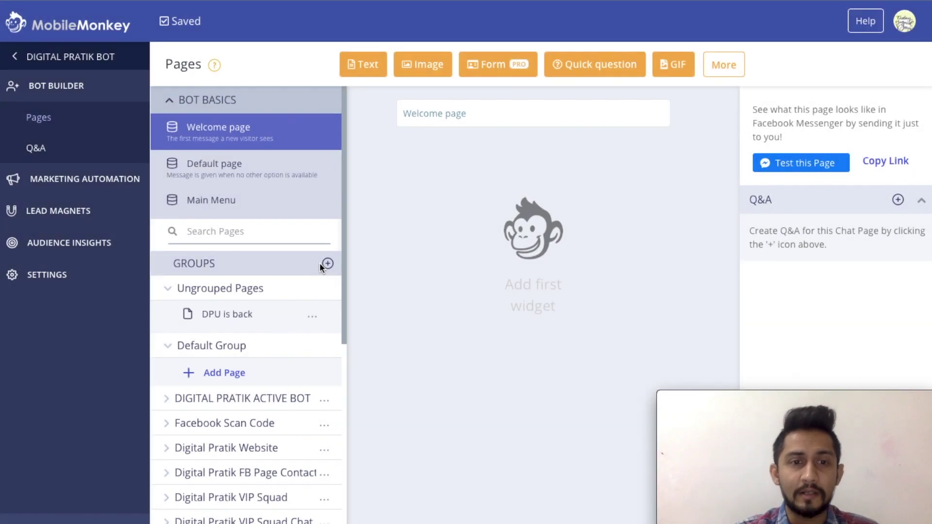
scroll(278, 416, "down", 3)
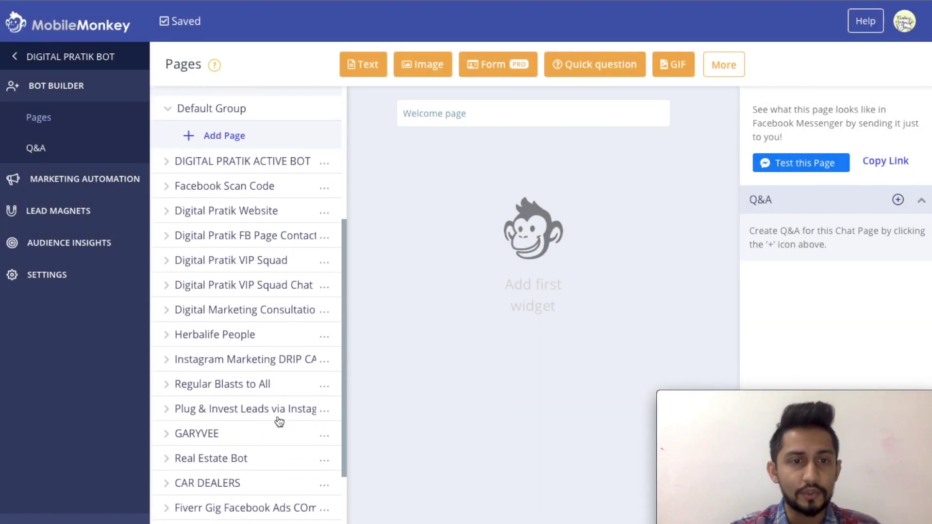
scroll(279, 421, "up", 1)
scroll(279, 421, "down", 2)
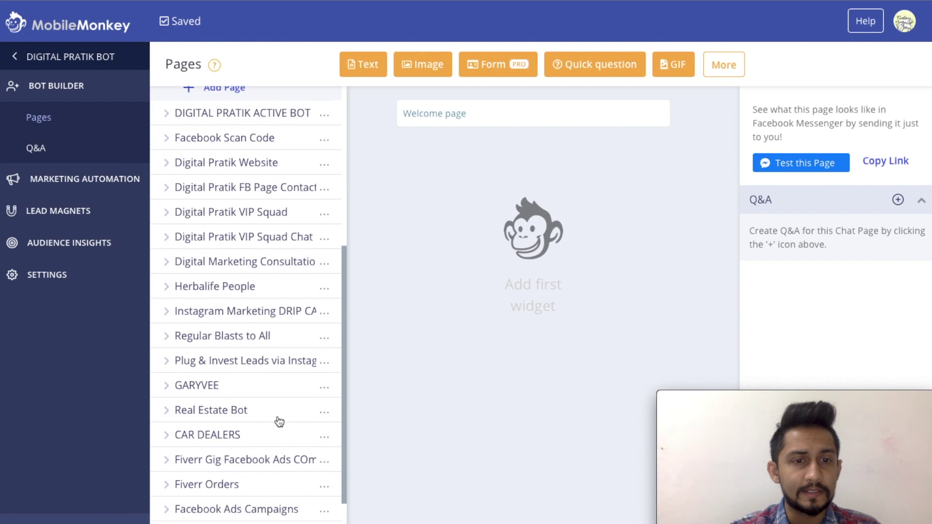
scroll(279, 421, "down", 3)
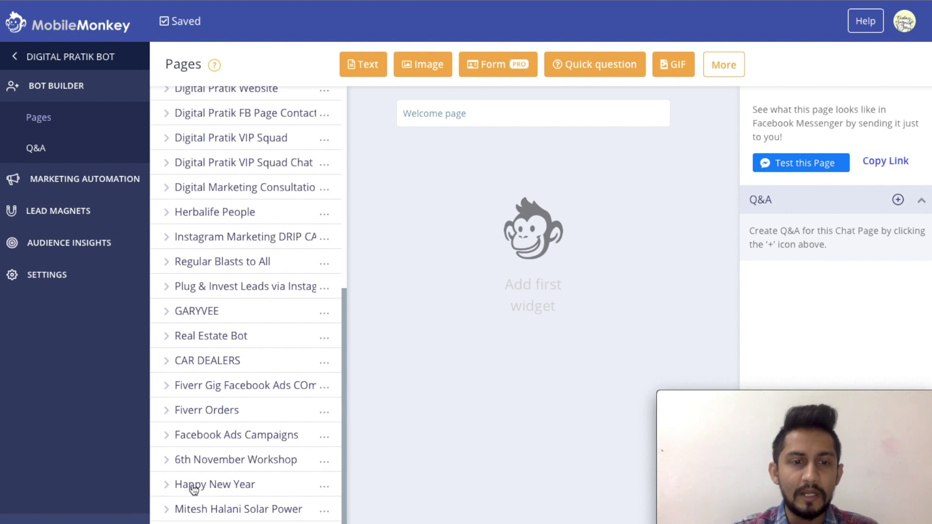
scroll(194, 491, "up", 3)
scroll(304, 198, "up", 1)
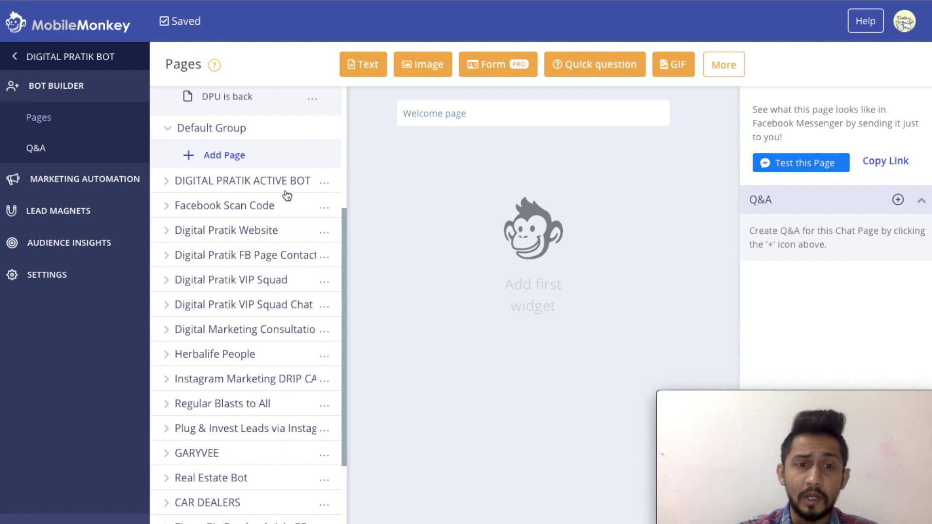
scroll(287, 195, "down", 2)
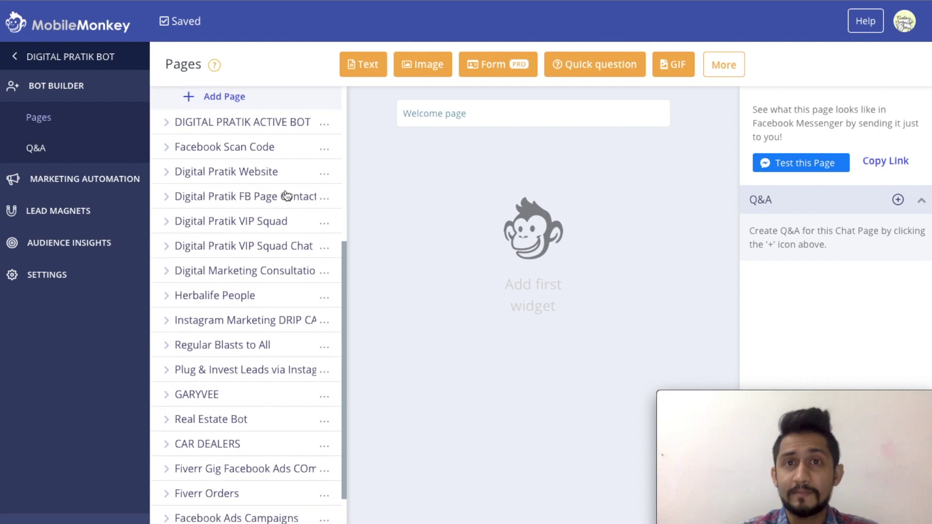
scroll(287, 196, "down", 1)
scroll(286, 195, "down", 1)
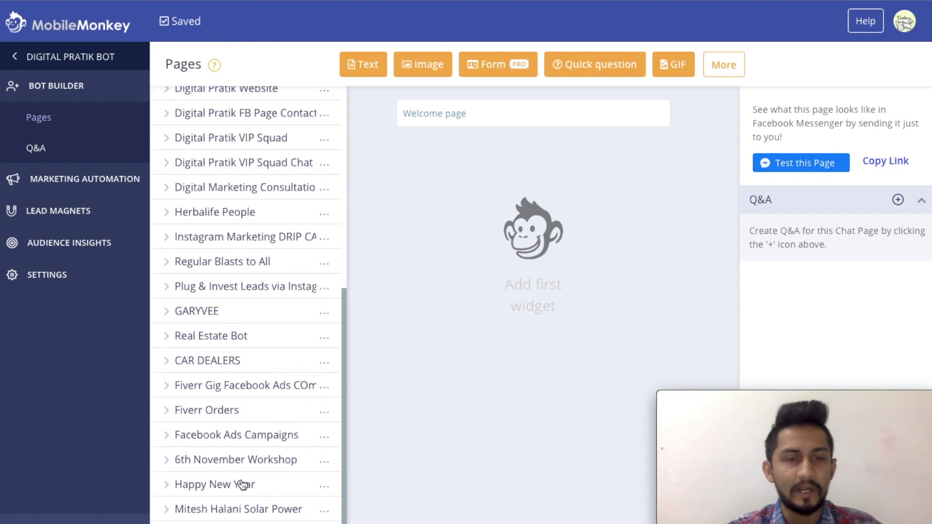
key("super+Tab")
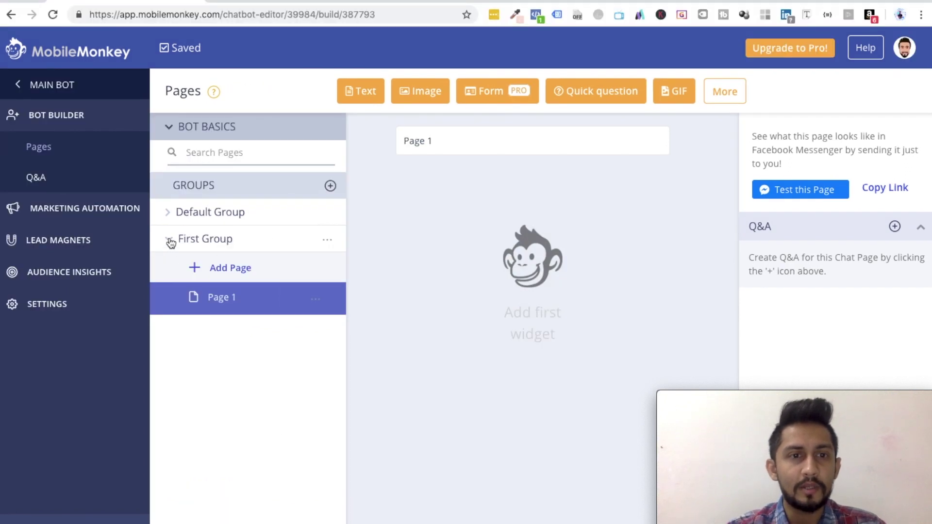
Delete First Group from its options menu
left_click(326, 242)
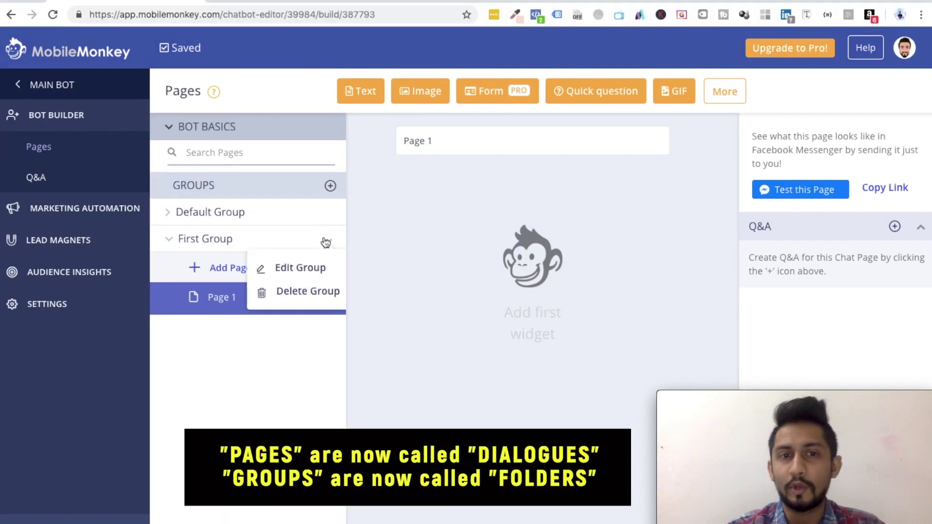
left_click(306, 289)
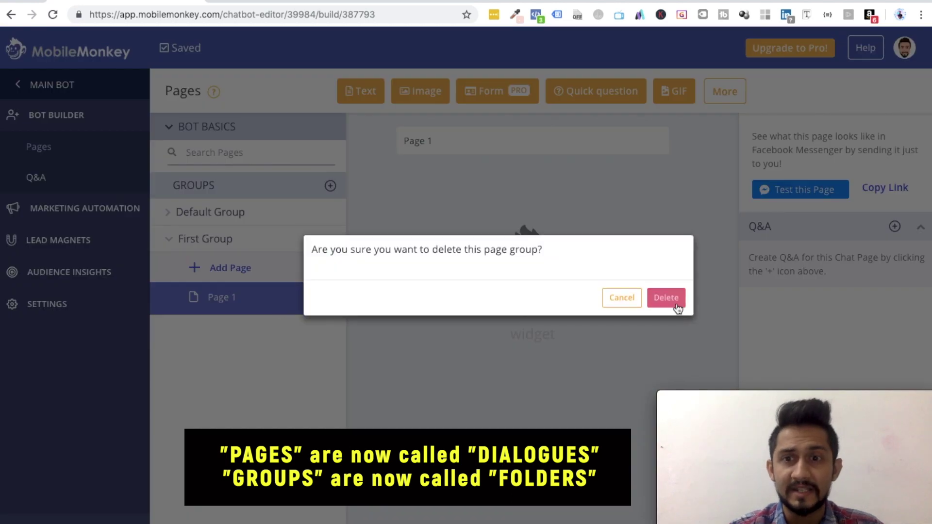
left_click(669, 298)
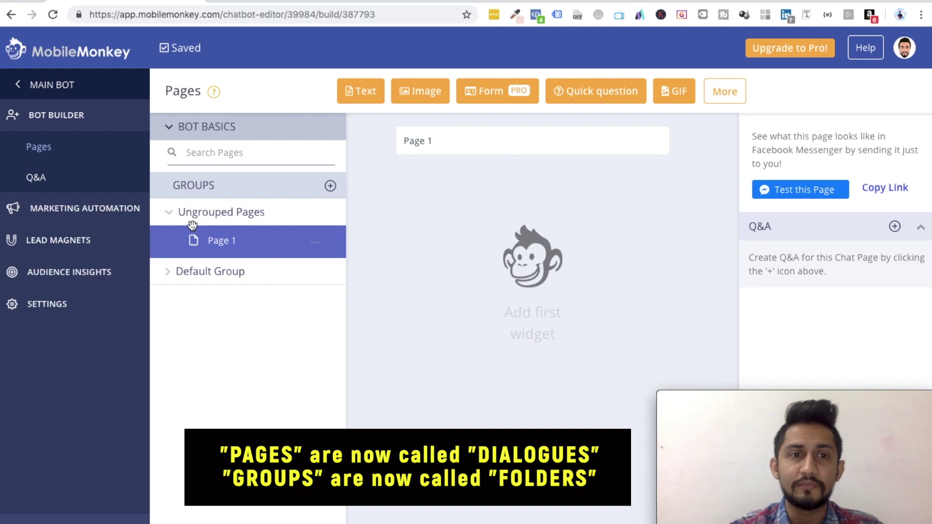
Delete the leftover Page 1 from its options menu
left_click(322, 243)
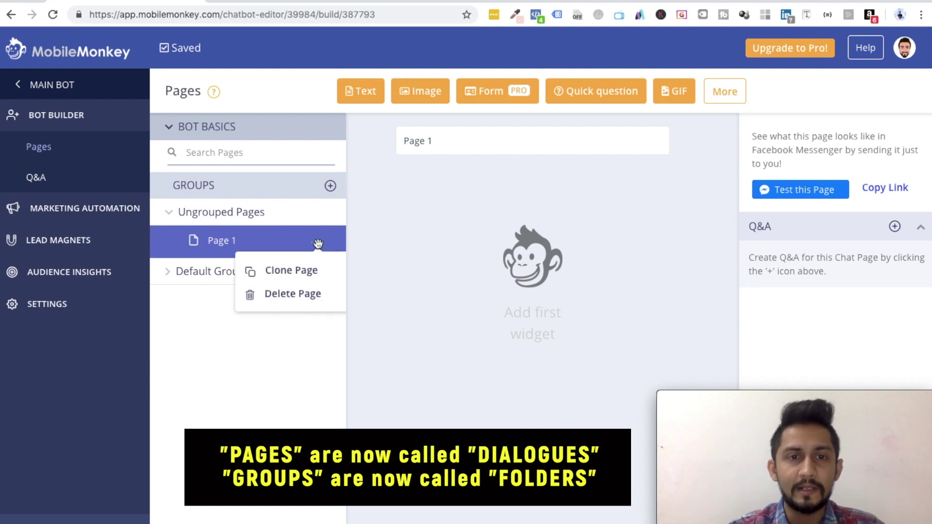
left_click(297, 290)
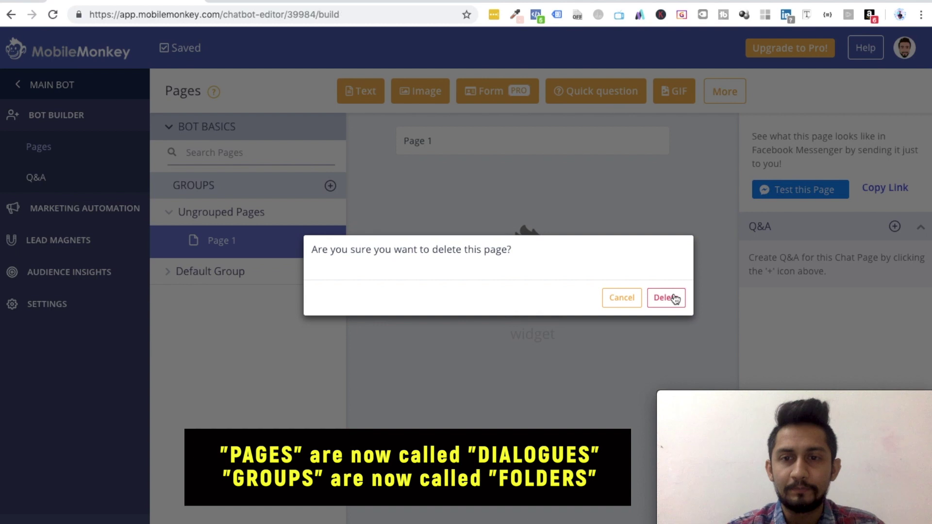
left_click(666, 297)
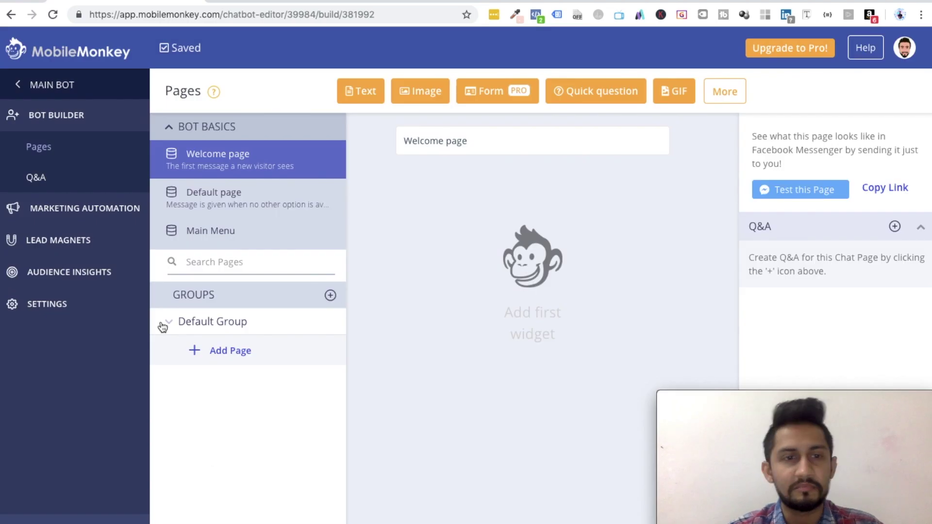
Collapse Default Group, then create and expand a 'Happy New Year' group
left_click(168, 323)
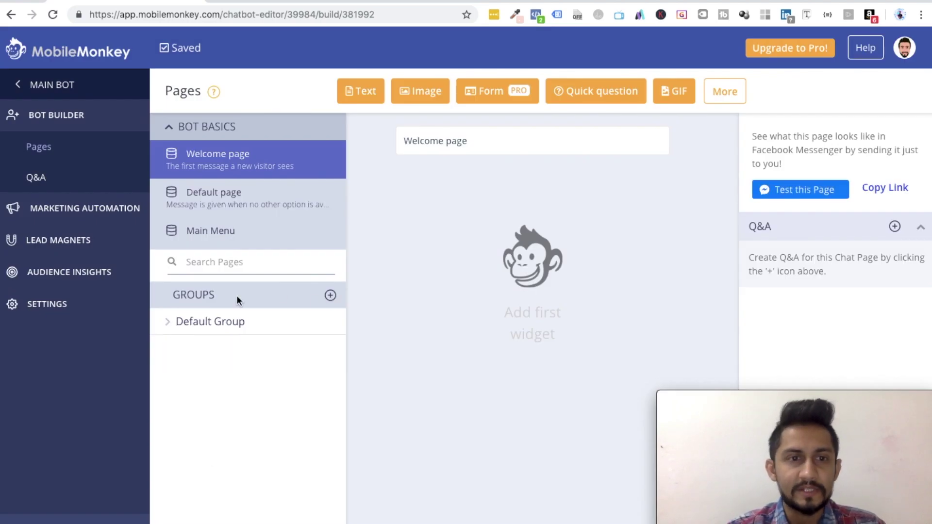
left_click(331, 297)
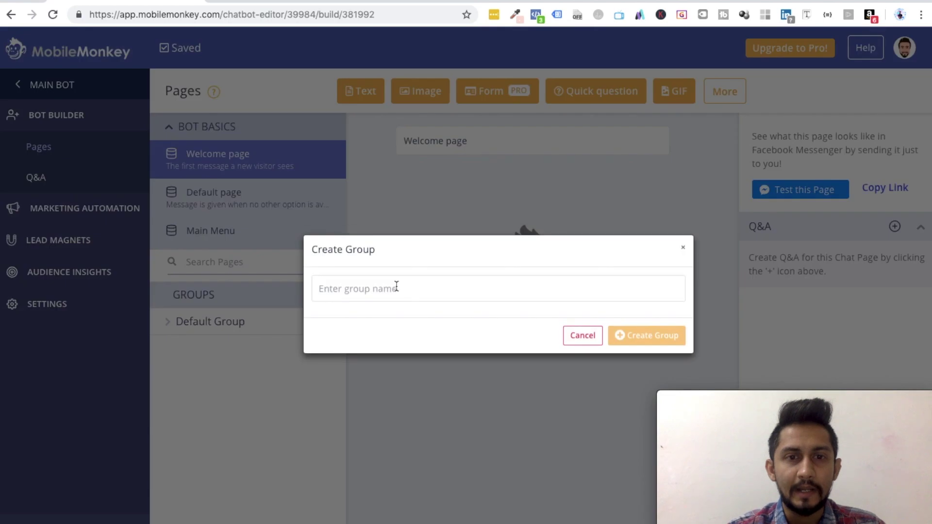
type("Happy New U")
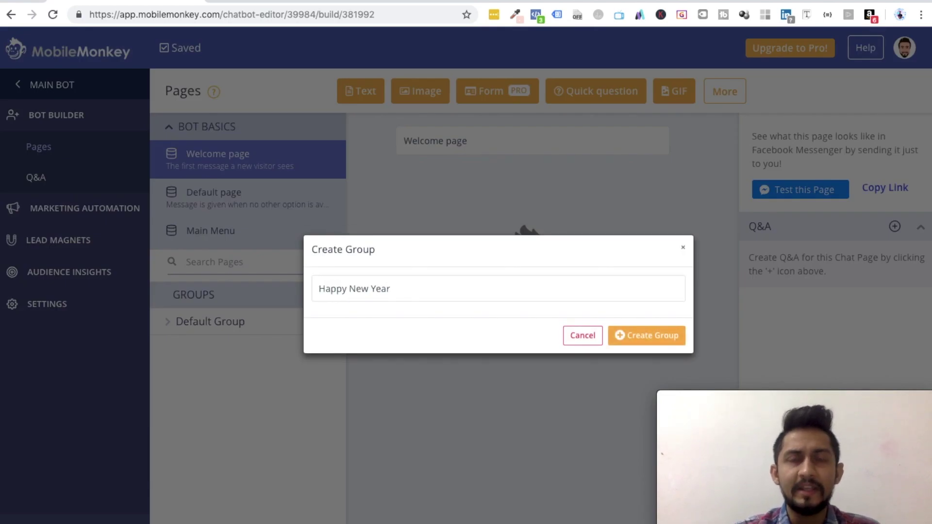
left_click(646, 340)
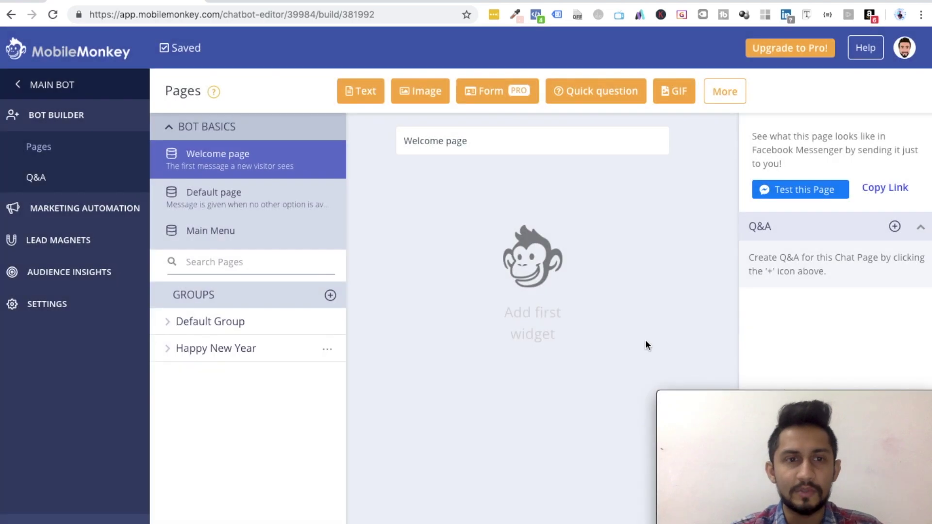
left_click(200, 351)
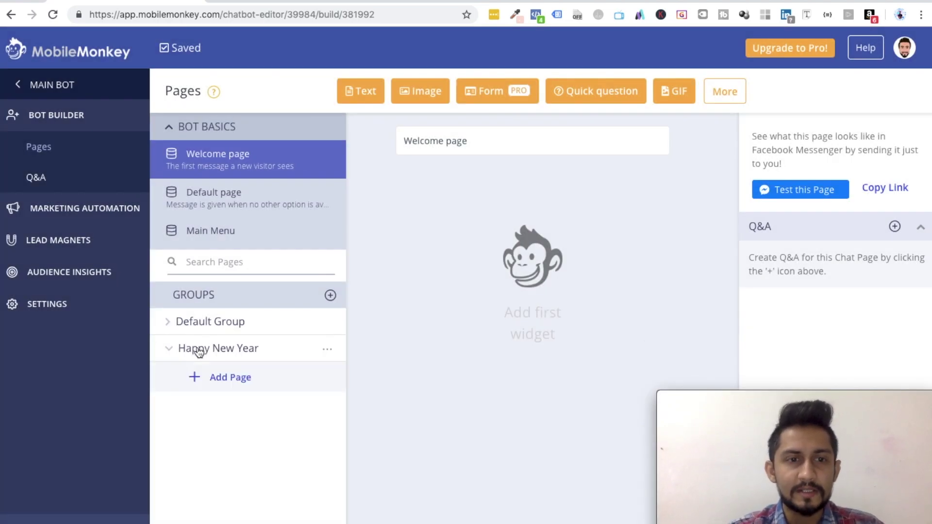
Add a page named 'Happy New Year Landing Page' to the Happy New Year group
left_click(230, 380)
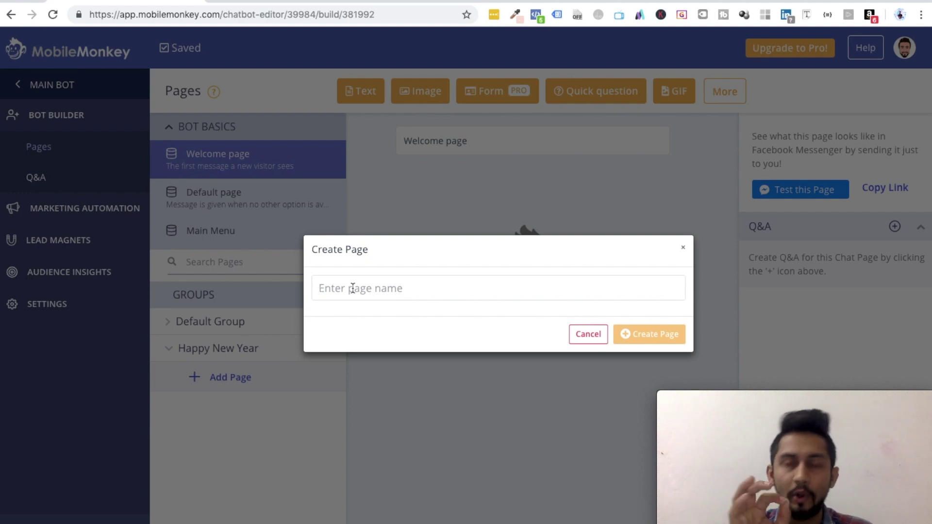
type("Happ")
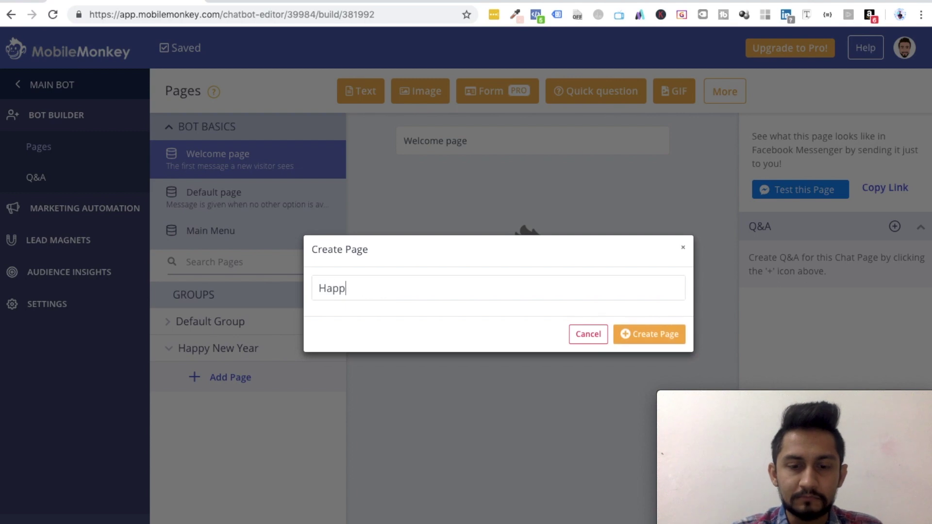
type("y New Year")
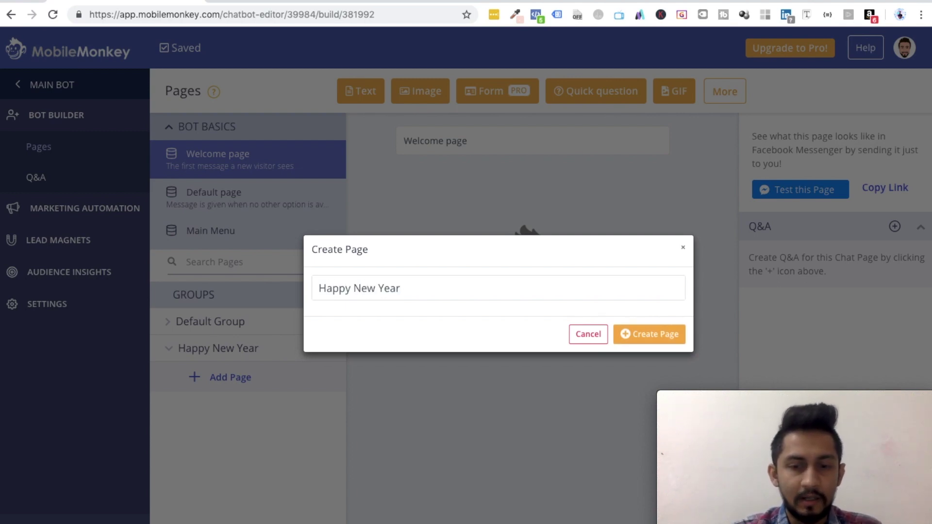
type(" F")
type(" L")
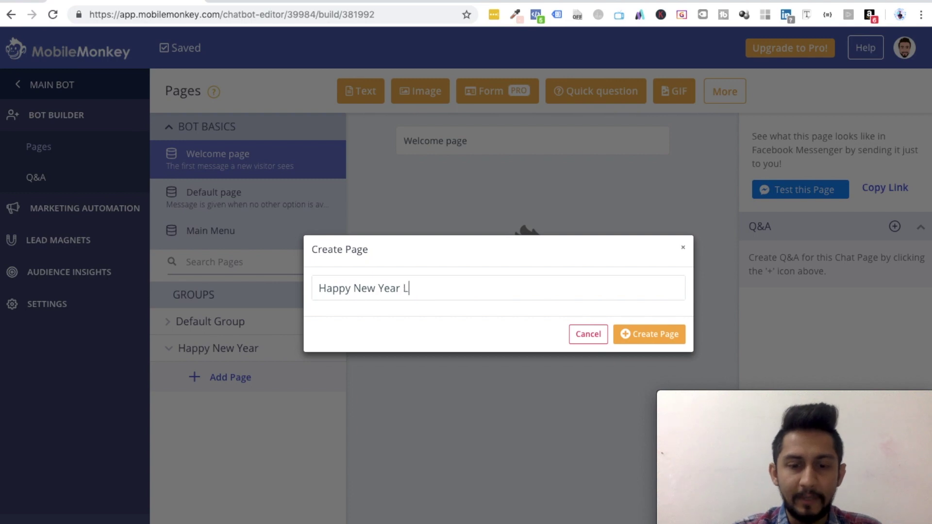
type("anding Page")
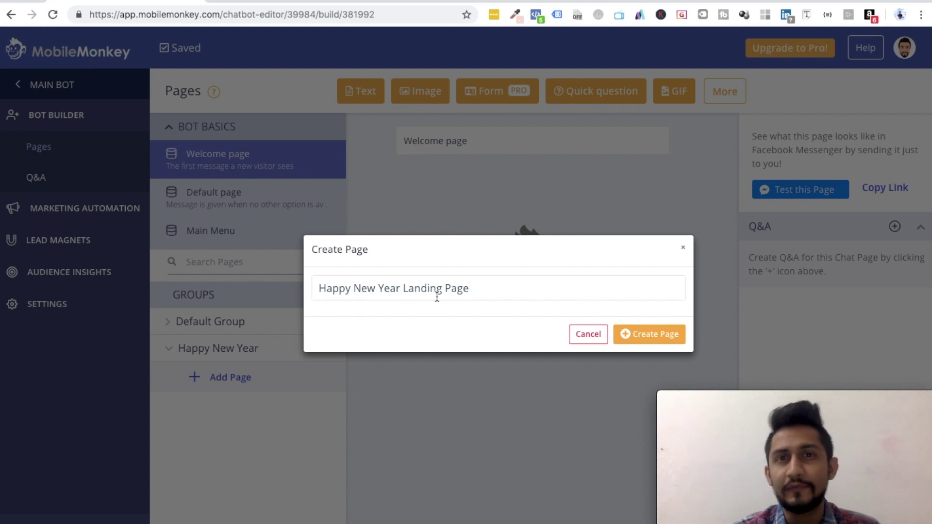
left_click(652, 336)
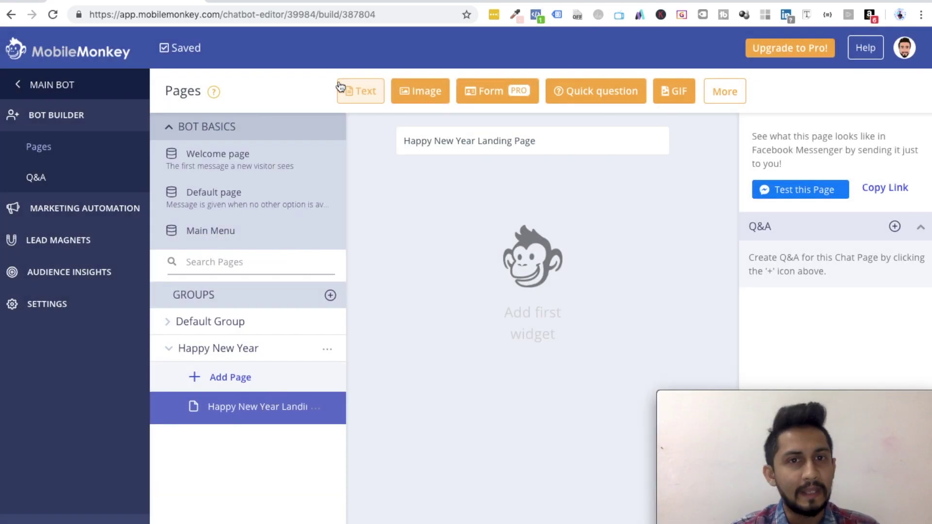
Show the extra widget types under More, then hide them again
left_click(732, 90)
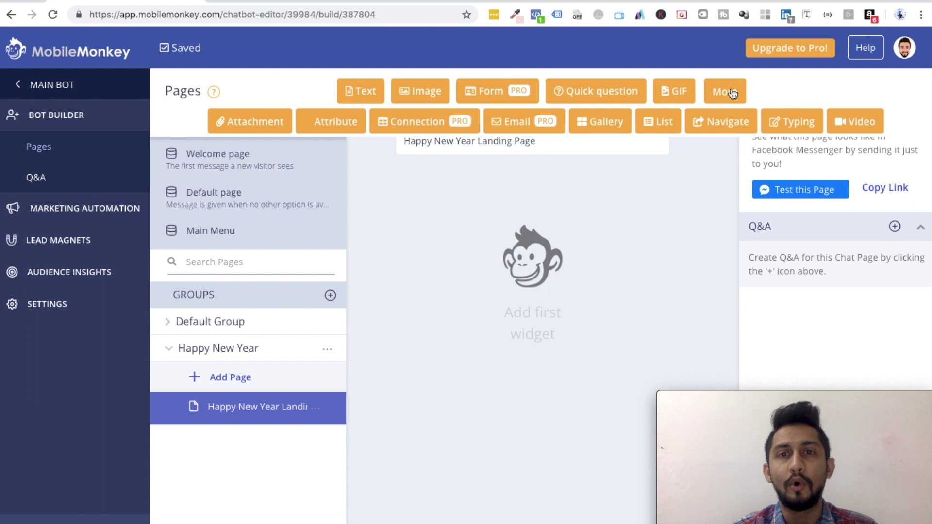
left_click(722, 92)
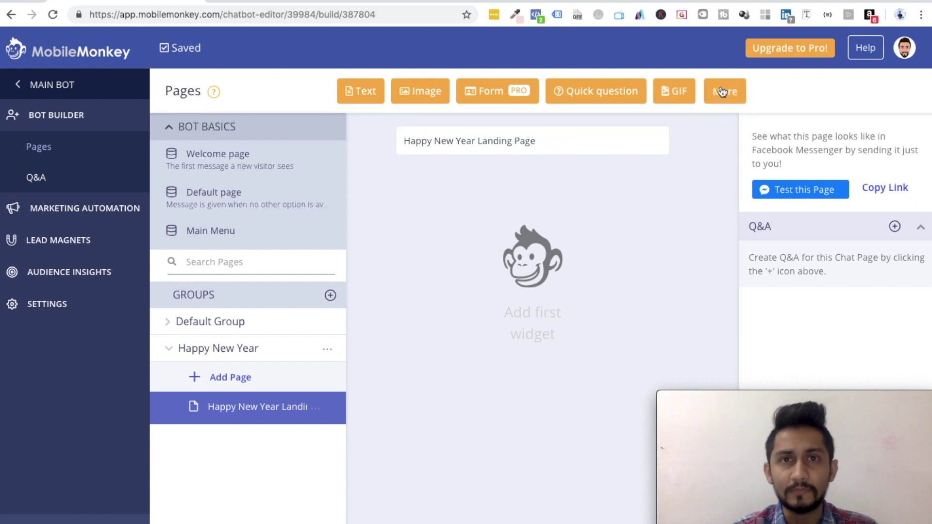